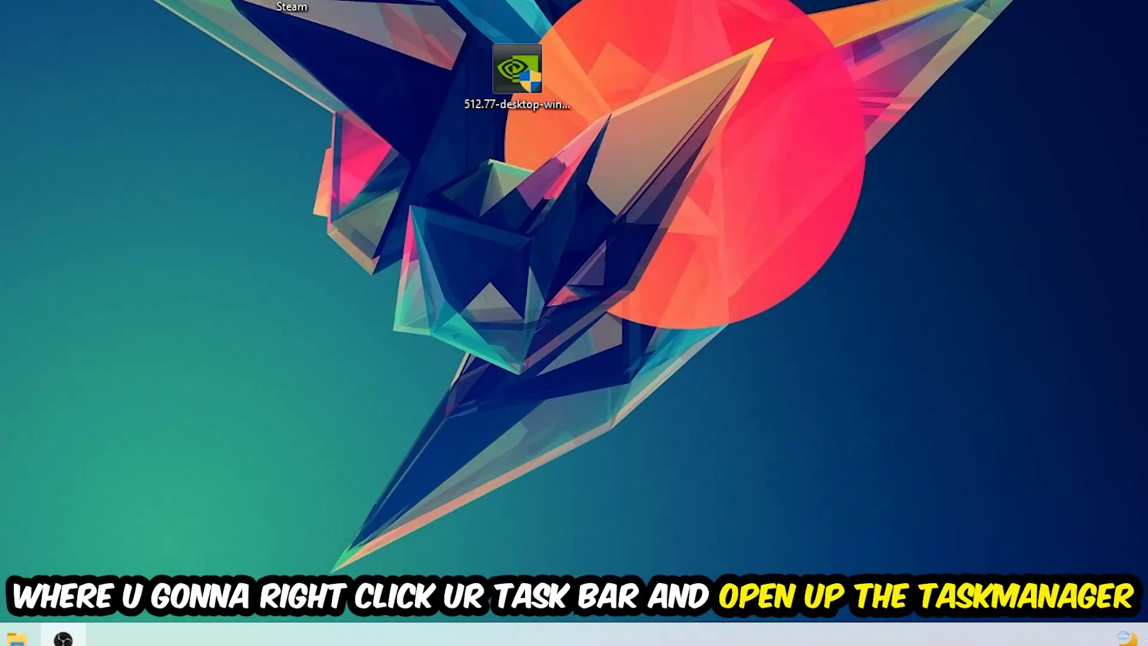
# Sort processes in maximized Task Manager by CPU, then GPU, select OBS Studio, then close it
pyautogui.rightClick(502, 637)
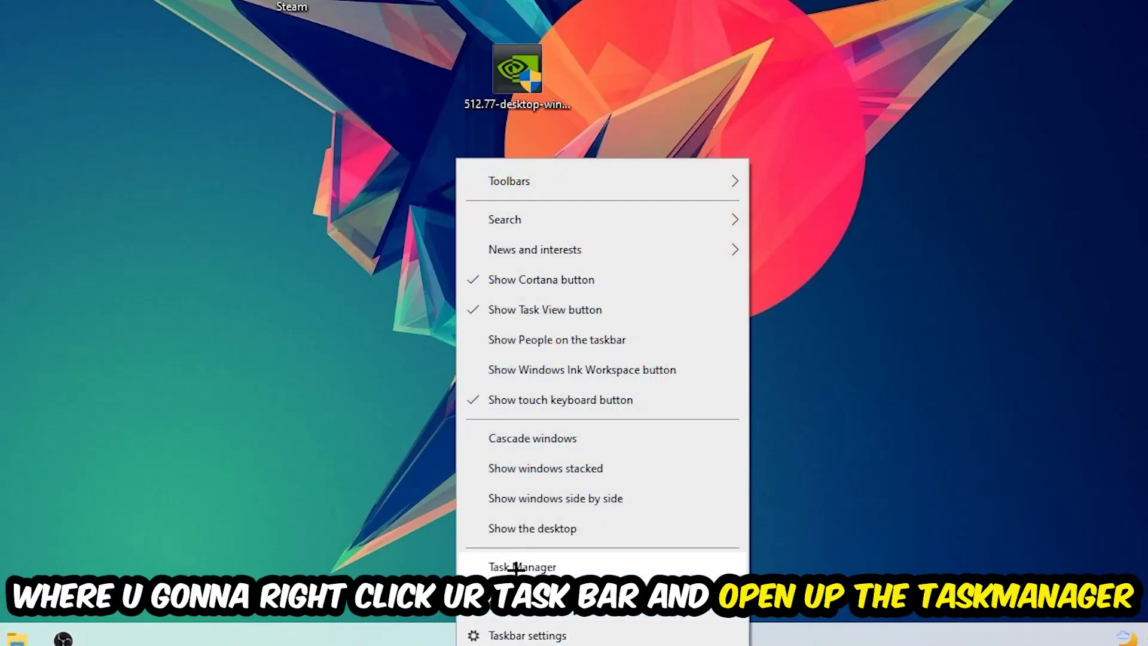
pyautogui.click(498, 563)
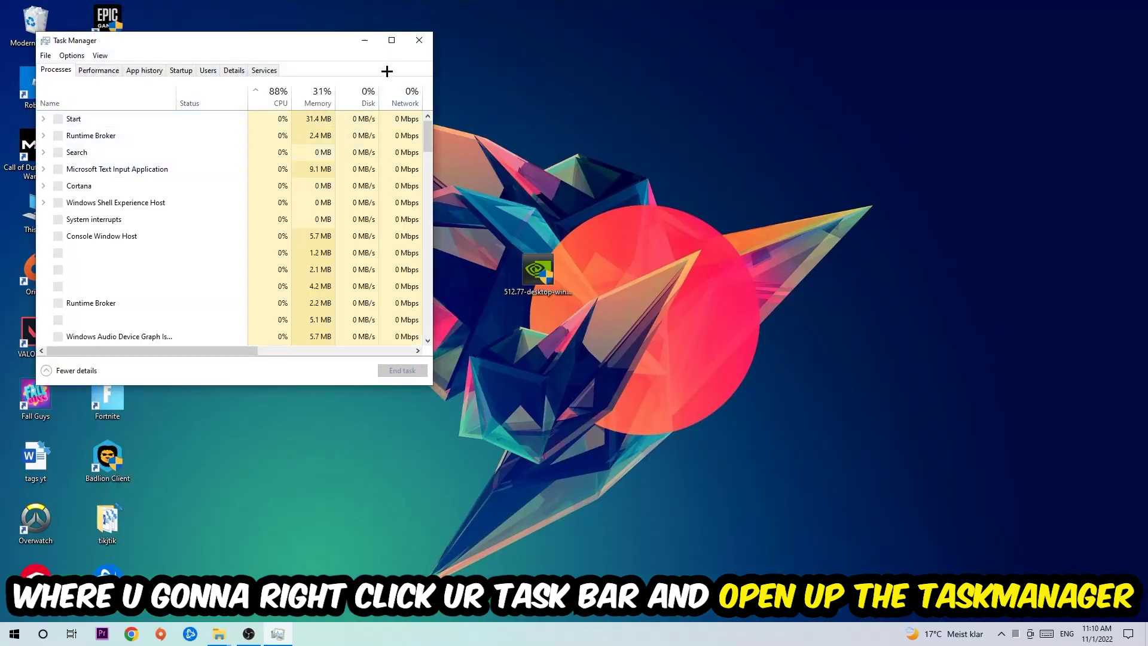
pyautogui.press('super+Up')
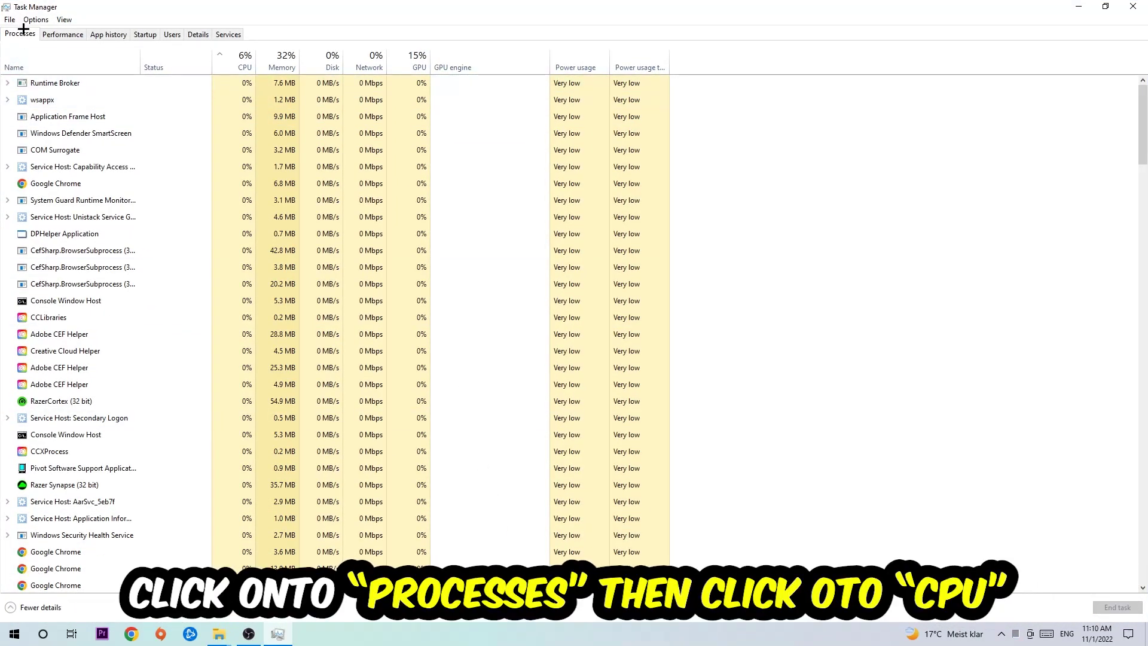
pyautogui.click(243, 56)
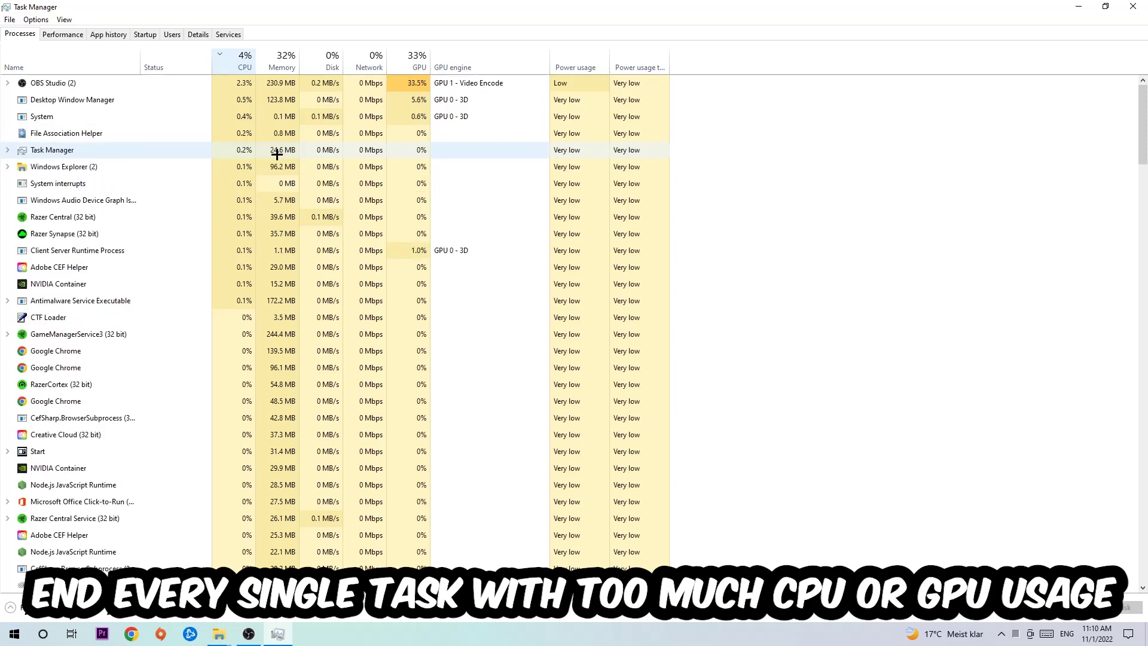
pyautogui.click(403, 60)
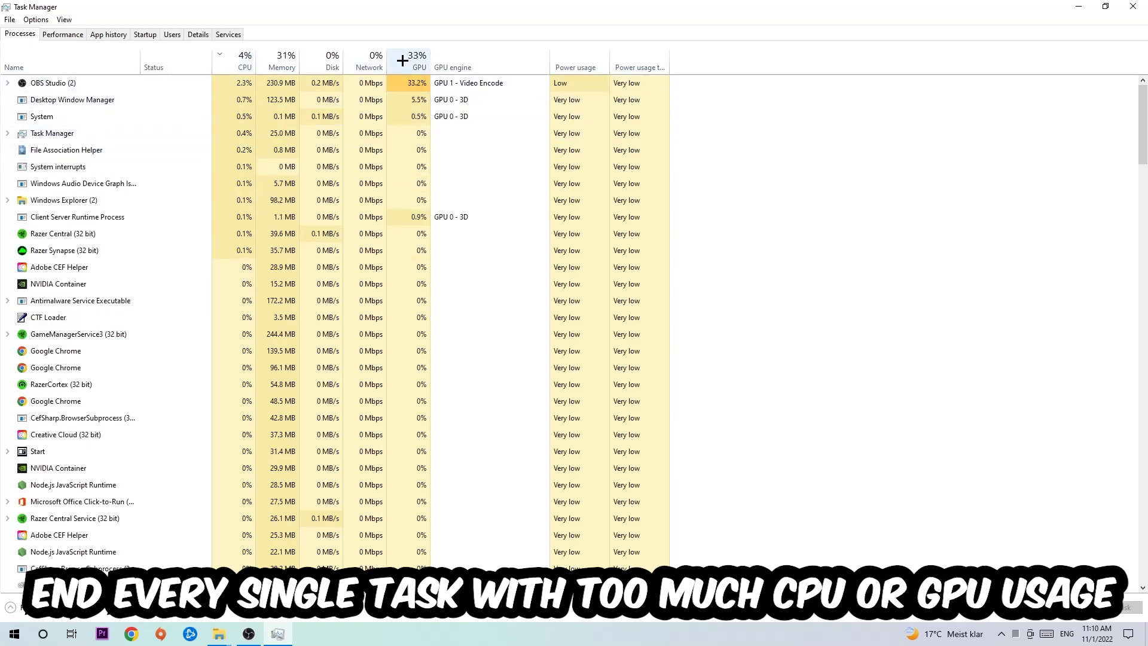
pyautogui.click(401, 84)
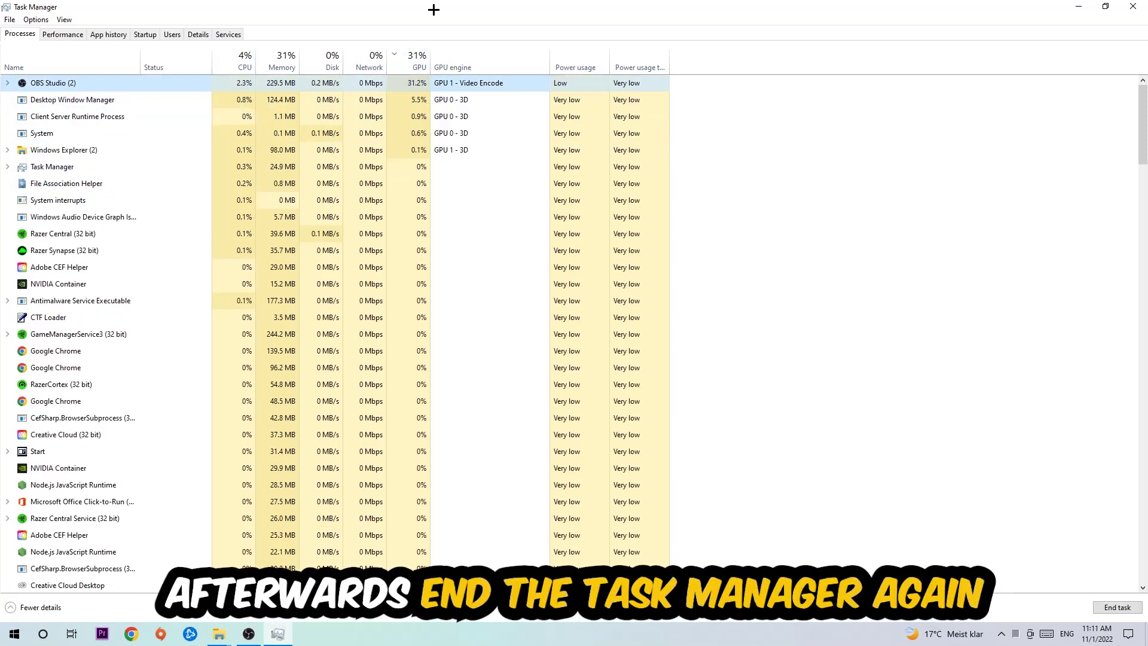
pyautogui.click(1131, 7)
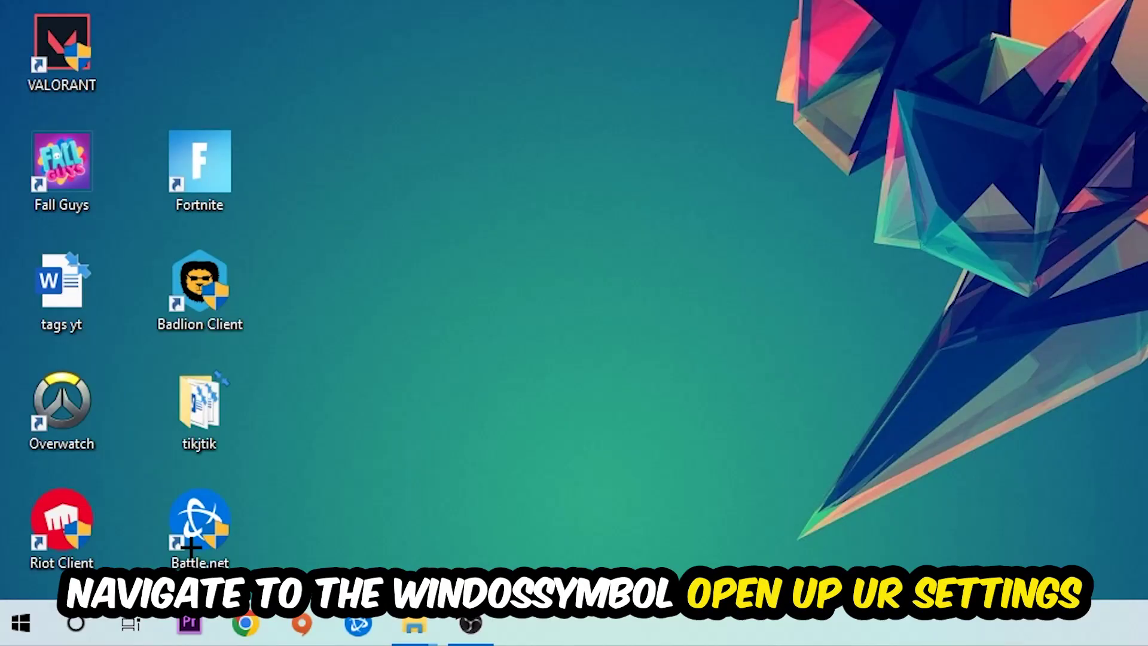
# Go from the Start menu to Settings' Gaming section, showing the Xbox Game Bar page
pyautogui.click(14, 633)
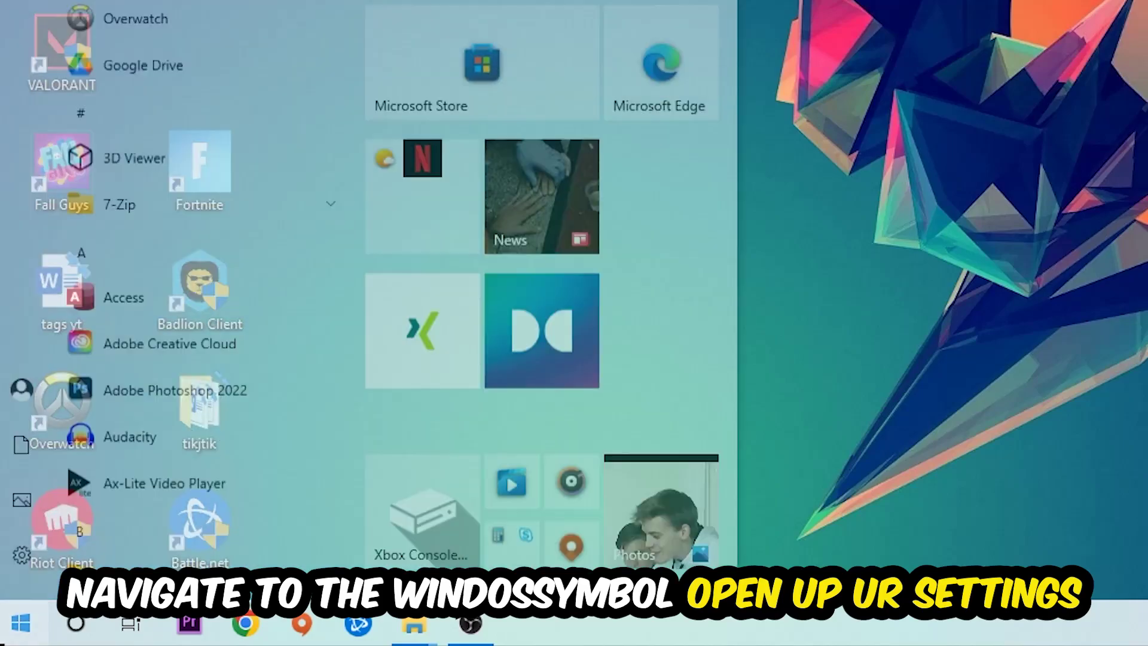
pyautogui.click(15, 516)
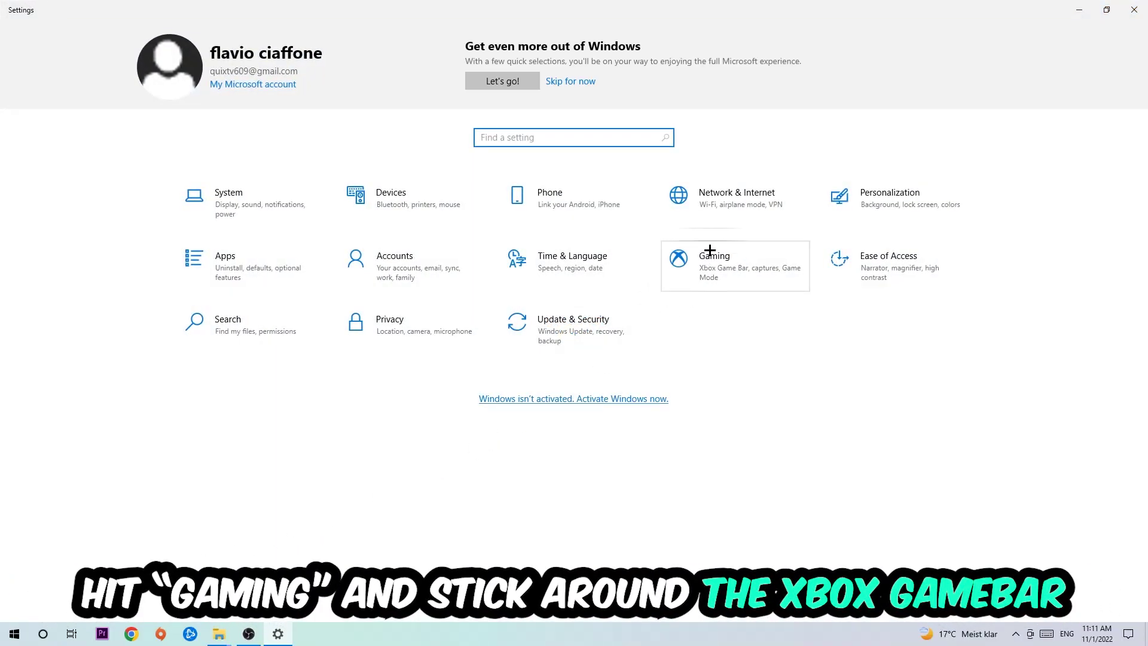
pyautogui.click(709, 251)
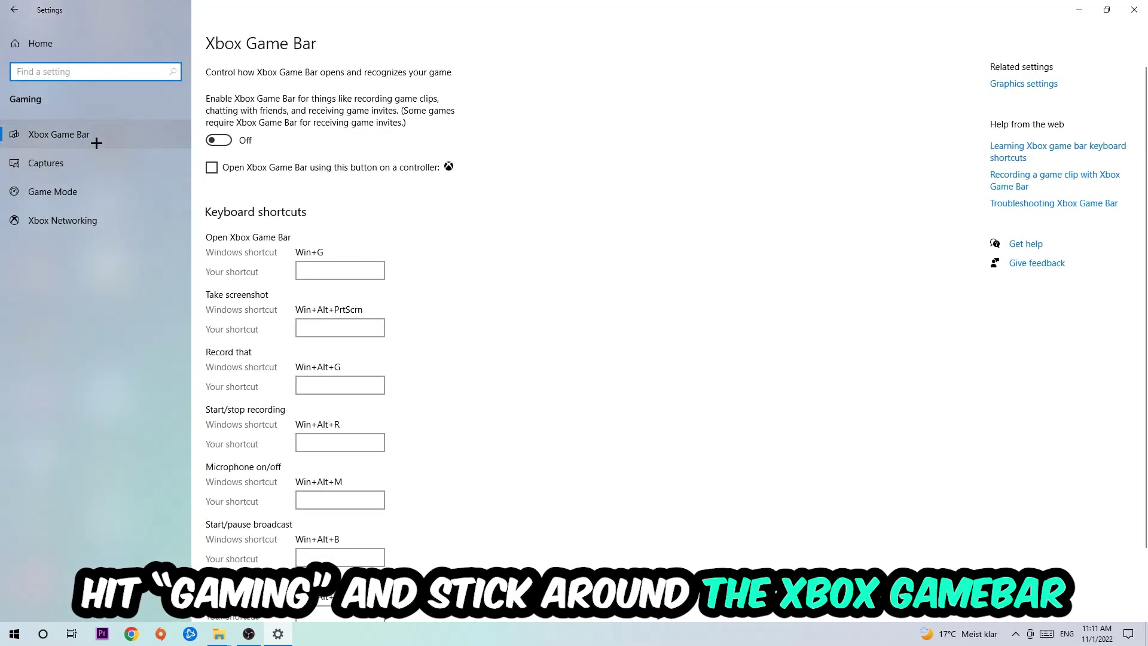
# Switch Xbox Game Bar off and move to the Game Mode page
pyautogui.click(215, 139)
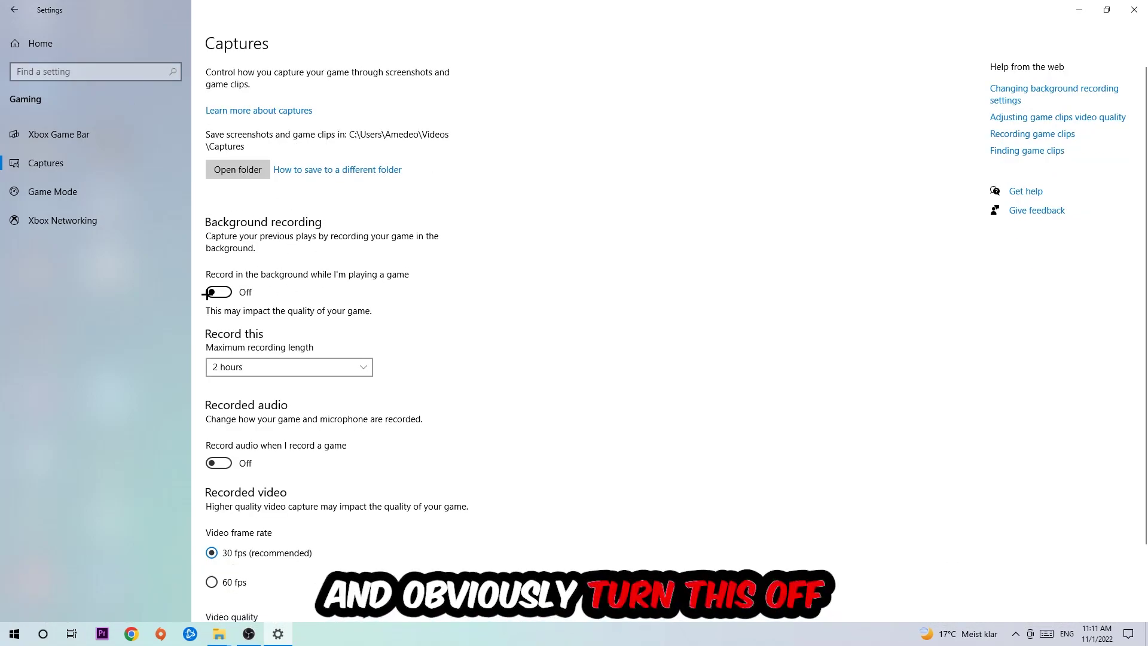
pyautogui.click(45, 193)
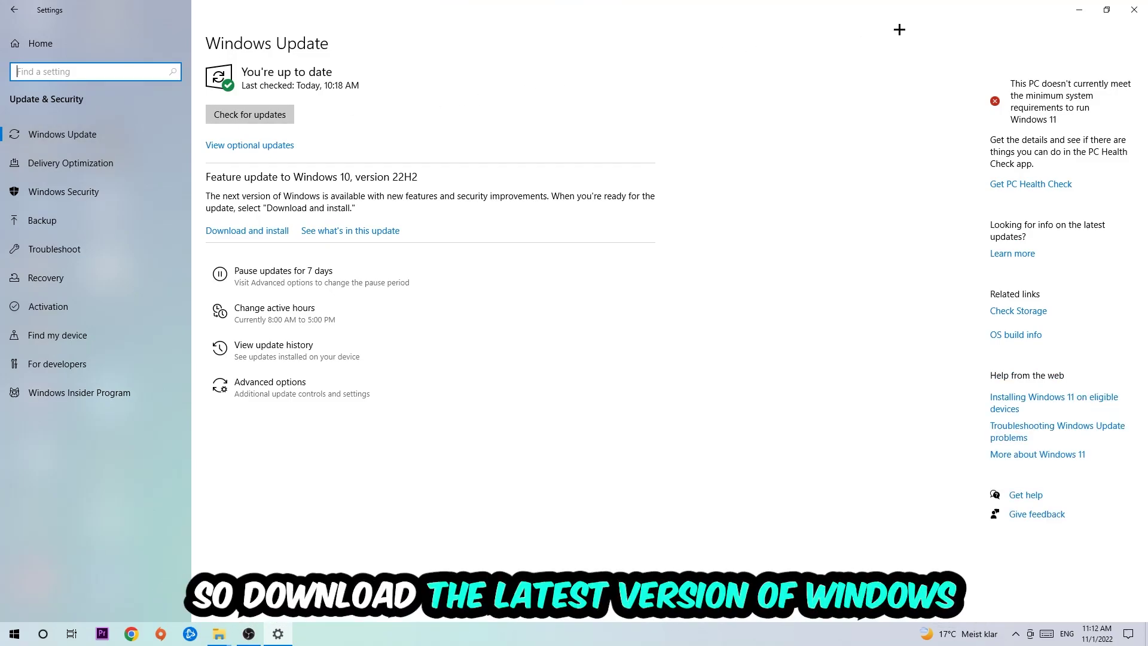
# Close Settings and drag the NVIDIA 512.77 driver installer icon slightly lower
pyautogui.click(1133, 9)
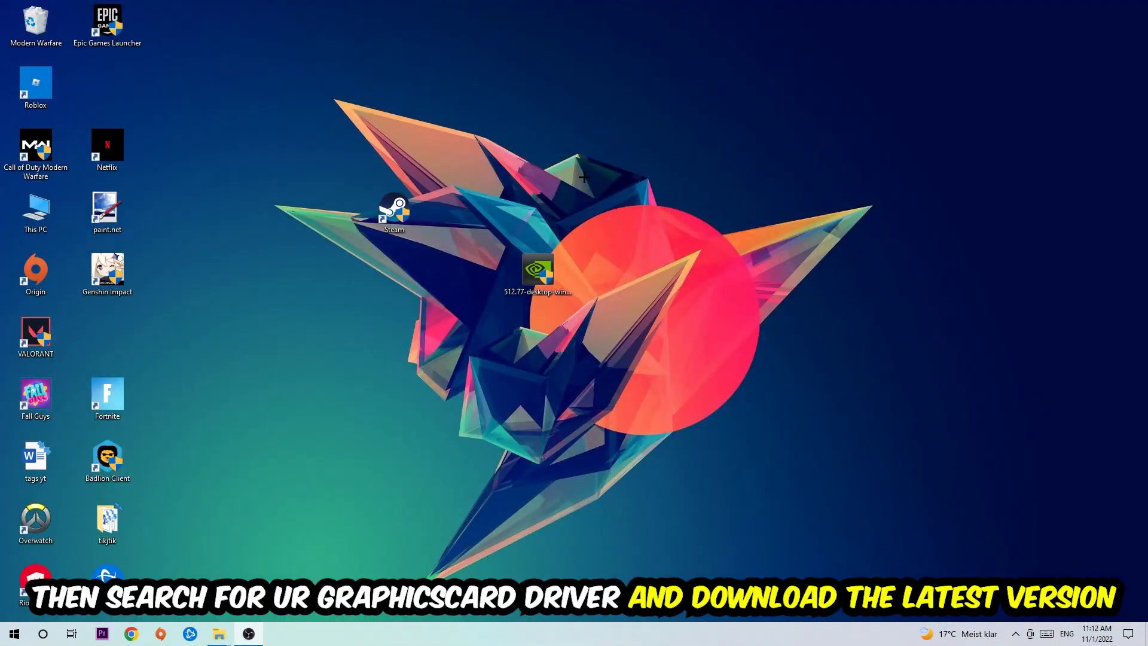
pyautogui.moveTo(539, 269); pyautogui.dragTo(539, 332)
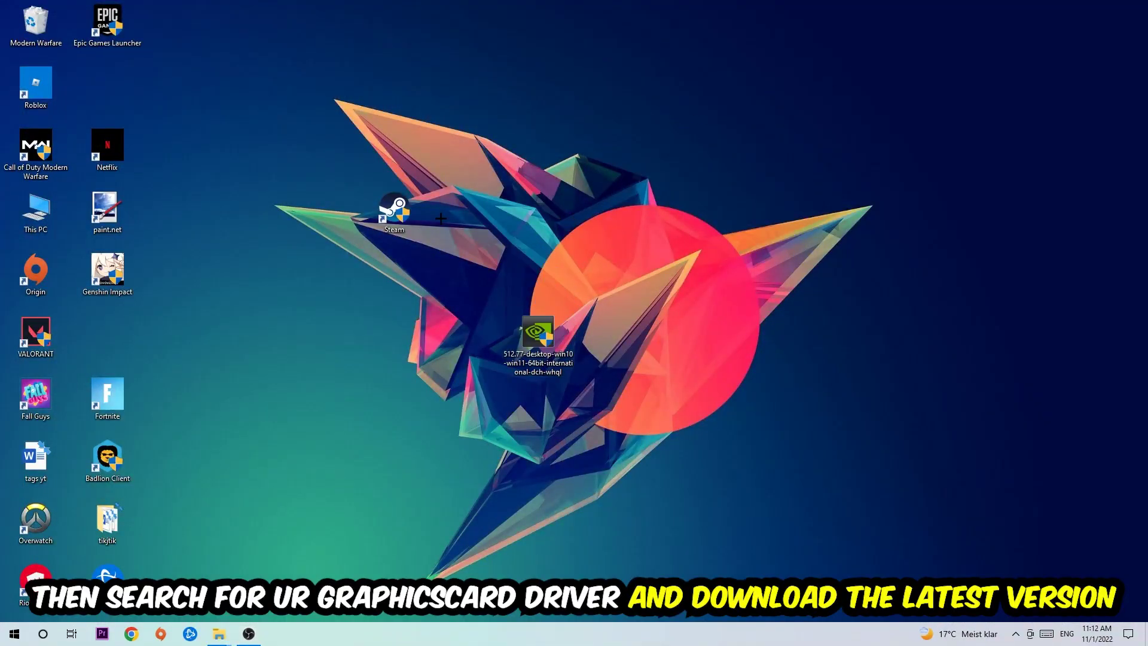